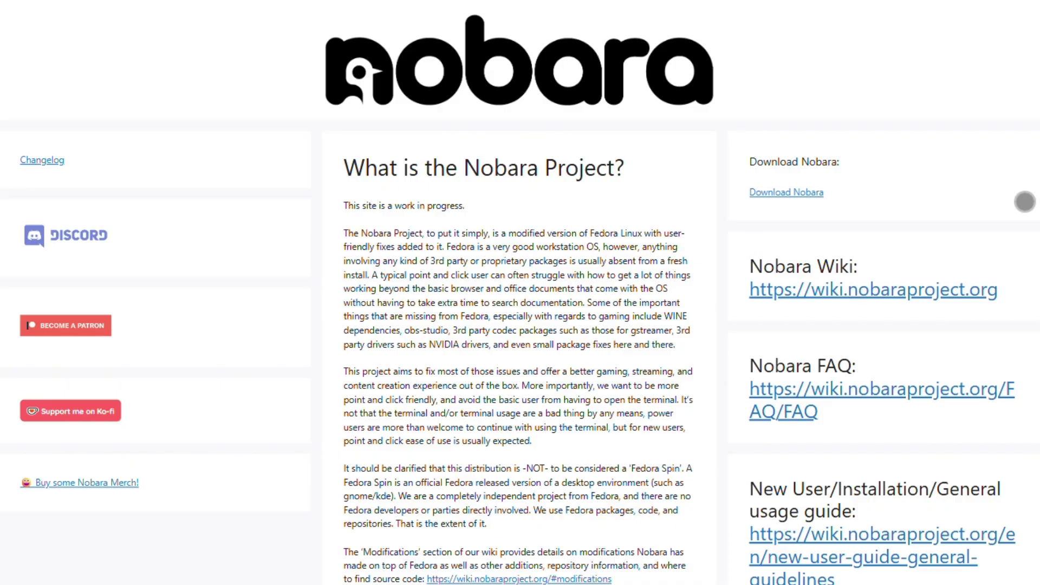
{"action": "scroll", "coordinate": [1024, 202], "scroll_direction": "down", "scroll_amount": 2}
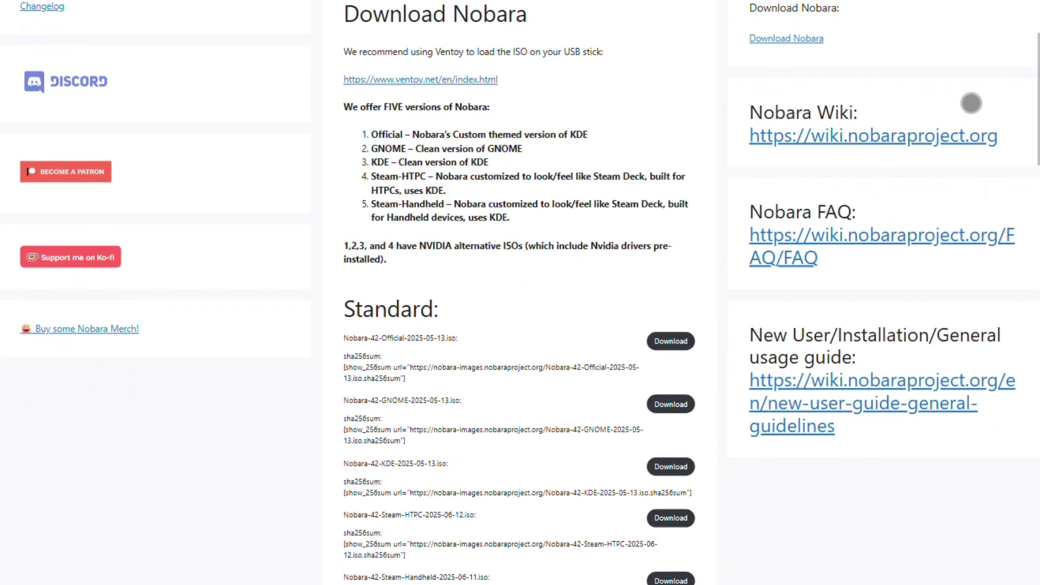
{"action": "scroll", "coordinate": [971, 103], "scroll_direction": "down", "scroll_amount": 2}
{"action": "scroll", "coordinate": [971, 103], "scroll_direction": "down", "scroll_amount": 1}
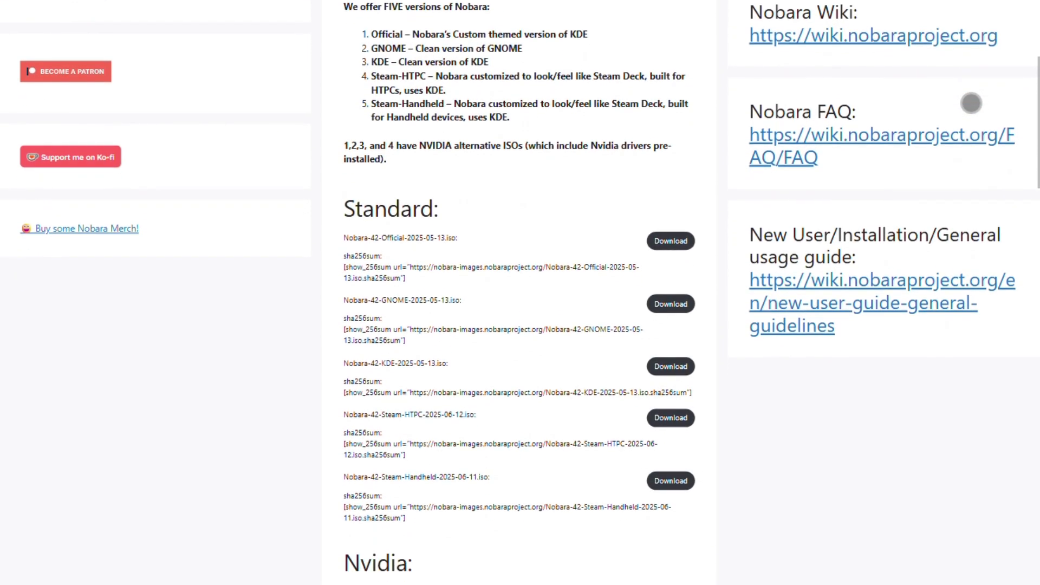
{"action": "scroll", "coordinate": [971, 103], "scroll_direction": "down", "scroll_amount": 1}
{"action": "scroll", "coordinate": [971, 103], "scroll_direction": "down", "scroll_amount": 1}
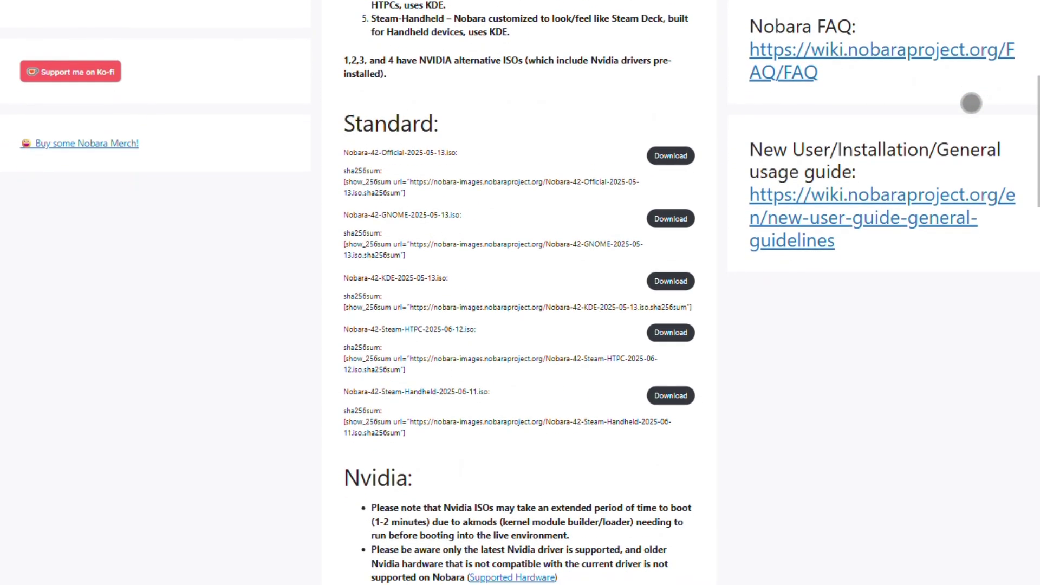
{"action": "scroll", "coordinate": [971, 102], "scroll_direction": "down", "scroll_amount": 1}
{"action": "scroll", "coordinate": [972, 103], "scroll_direction": "down", "scroll_amount": 1}
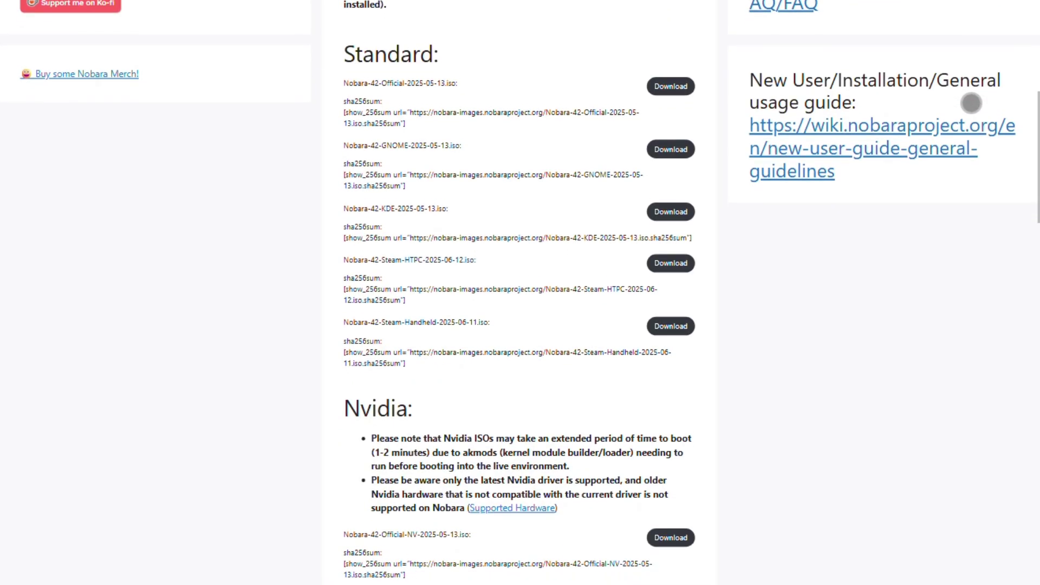
{"action": "scroll", "coordinate": [971, 103], "scroll_direction": "down", "scroll_amount": 1}
{"action": "scroll", "coordinate": [972, 102], "scroll_direction": "down", "scroll_amount": 1}
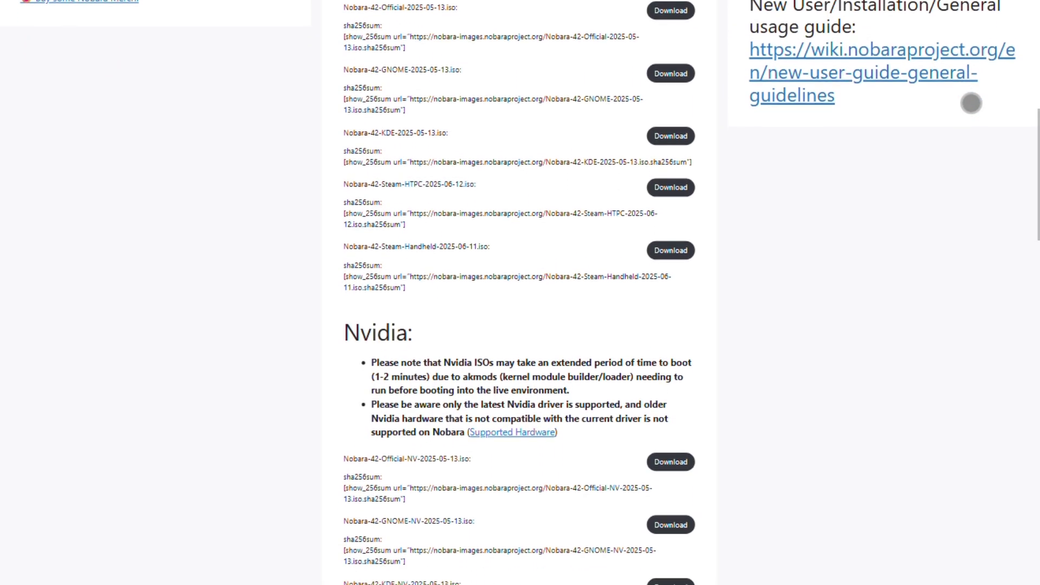
{"action": "scroll", "coordinate": [971, 102], "scroll_direction": "down", "scroll_amount": 1}
{"action": "scroll", "coordinate": [971, 103], "scroll_direction": "down", "scroll_amount": 1}
{"action": "scroll", "coordinate": [971, 102], "scroll_direction": "down", "scroll_amount": 1}
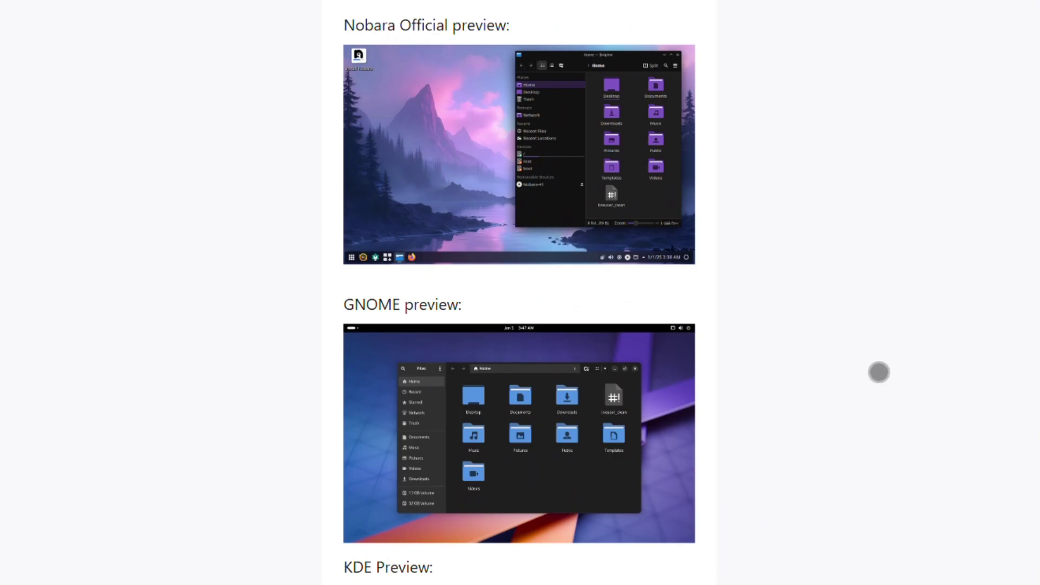
{"action": "scroll", "coordinate": [879, 373], "scroll_direction": "down", "scroll_amount": 2}
{"action": "scroll", "coordinate": [880, 372], "scroll_direction": "down", "scroll_amount": 2}
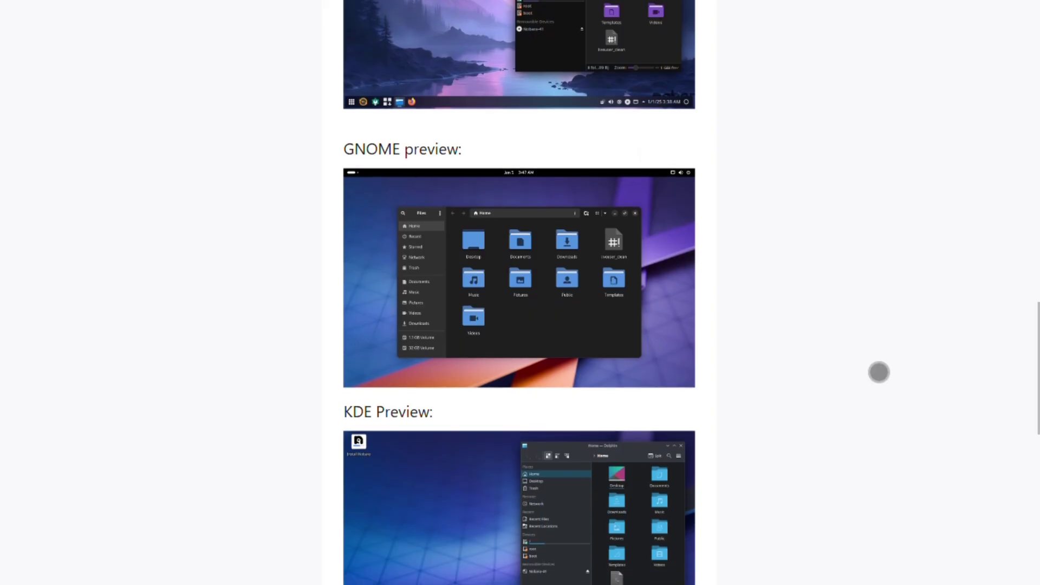
{"action": "scroll", "coordinate": [879, 372], "scroll_direction": "down", "scroll_amount": 2}
{"action": "scroll", "coordinate": [880, 372], "scroll_direction": "down", "scroll_amount": 2}
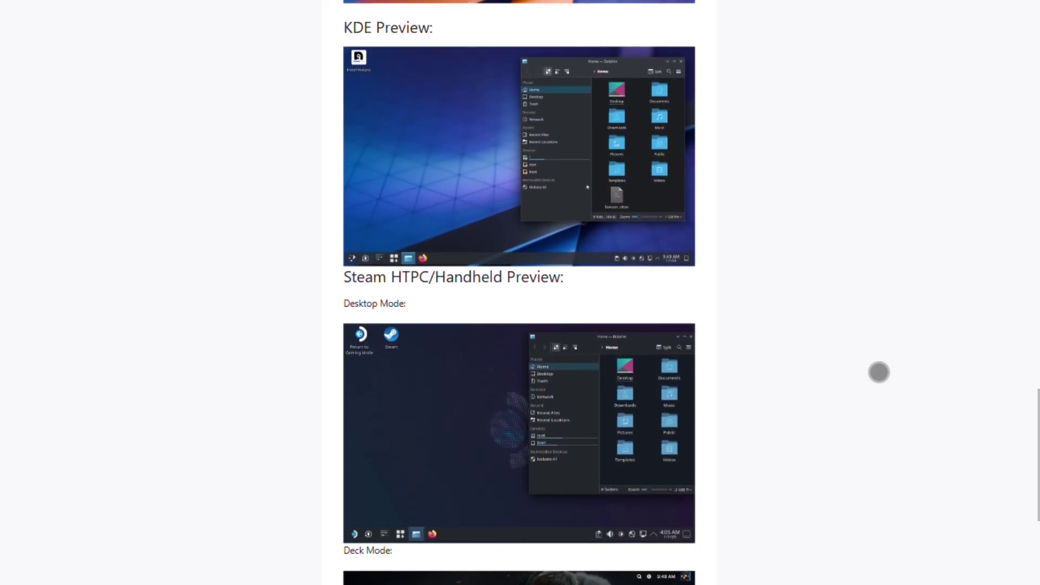
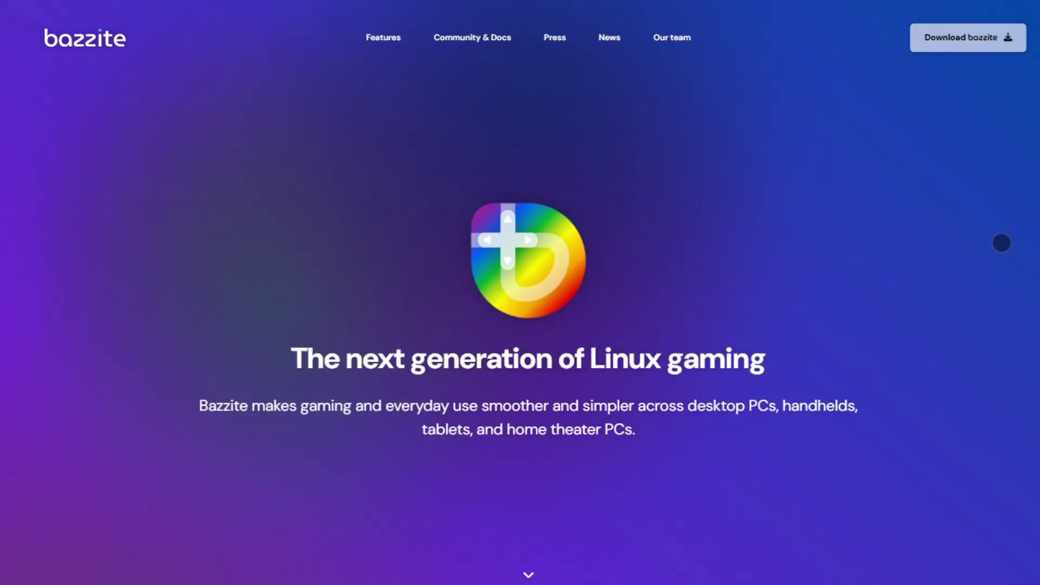
{"action": "scroll", "coordinate": [1001, 242], "scroll_direction": "down", "scroll_amount": 5}
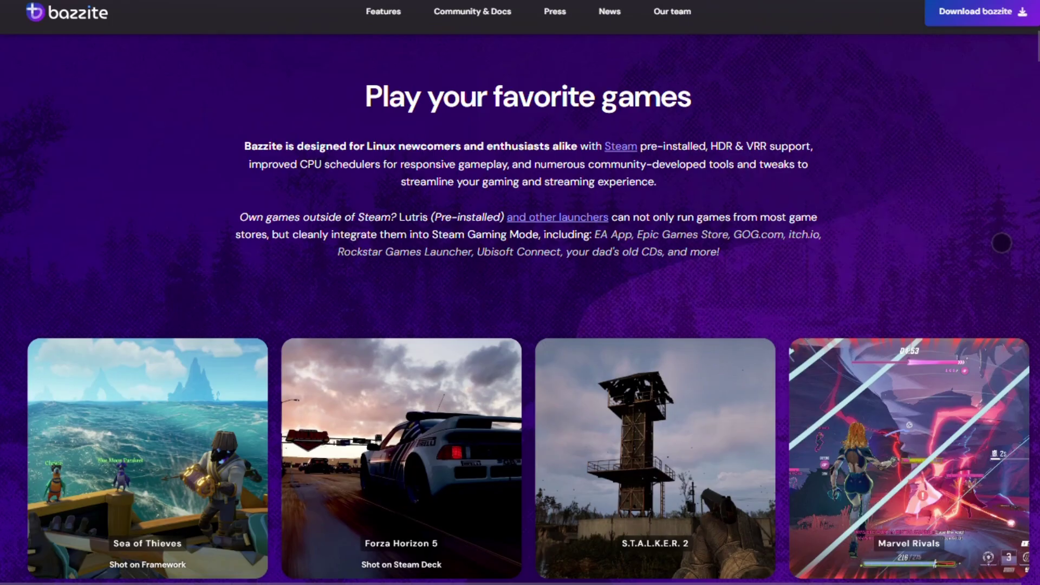
{"action": "scroll", "coordinate": [1001, 242], "scroll_direction": "down", "scroll_amount": 2}
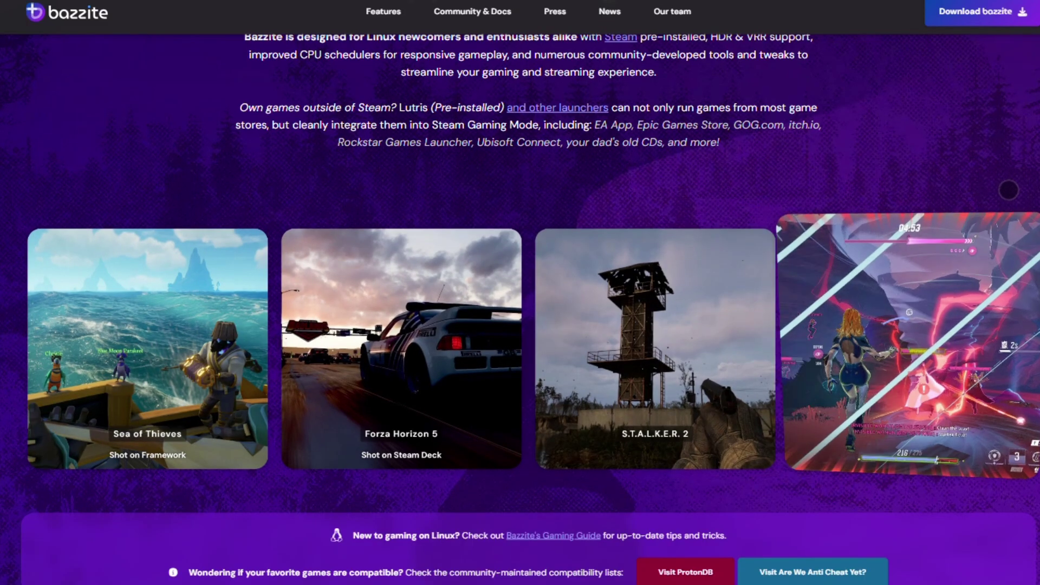
{"action": "scroll", "coordinate": [780, 219], "scroll_direction": "down", "scroll_amount": 2}
{"action": "scroll", "coordinate": [1008, 185], "scroll_direction": "down", "scroll_amount": 3}
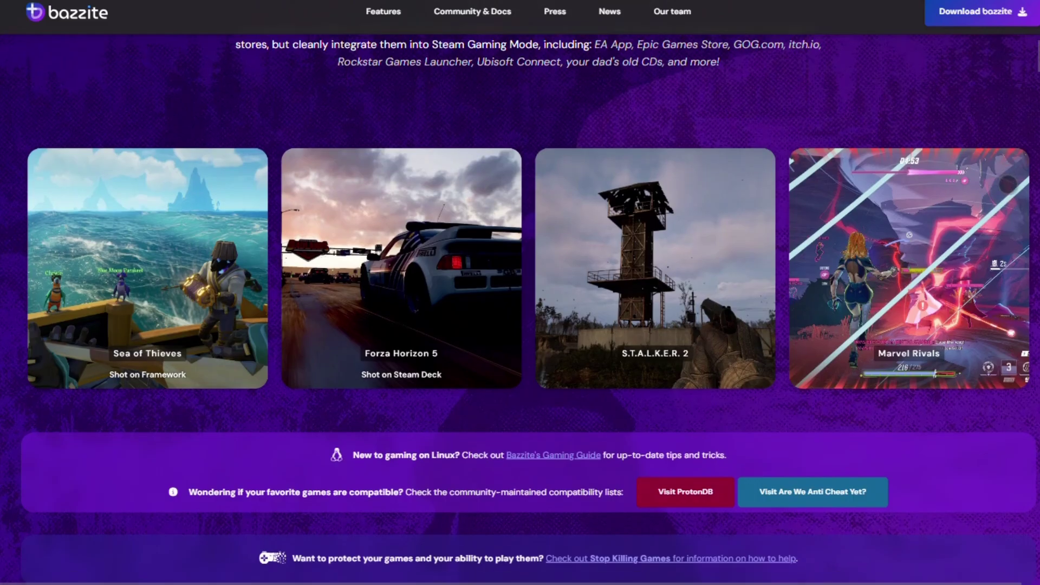
{"action": "scroll", "coordinate": [1008, 185], "scroll_direction": "down", "scroll_amount": 3}
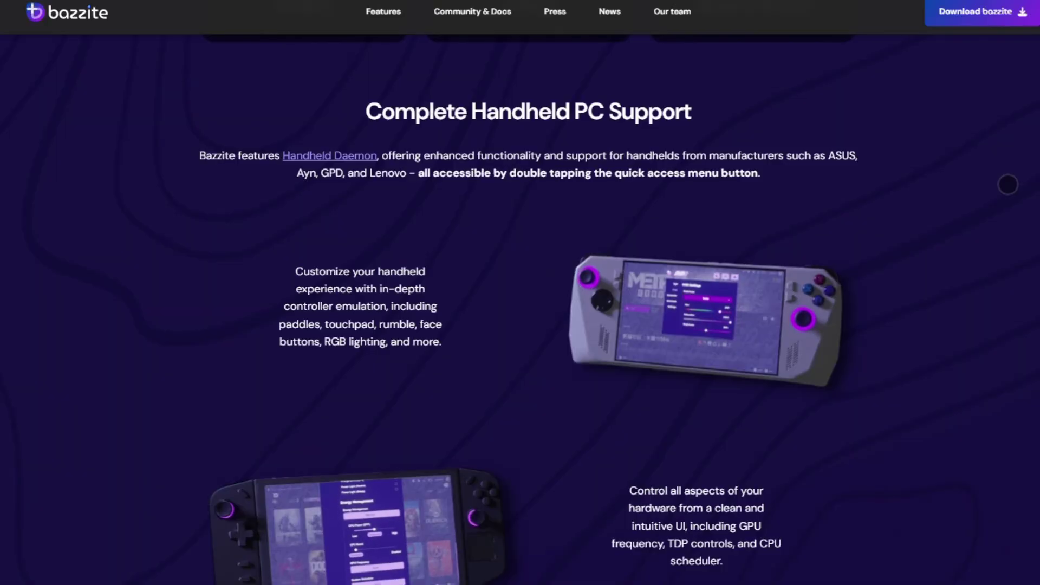
{"action": "scroll", "coordinate": [1008, 185], "scroll_direction": "down", "scroll_amount": 2}
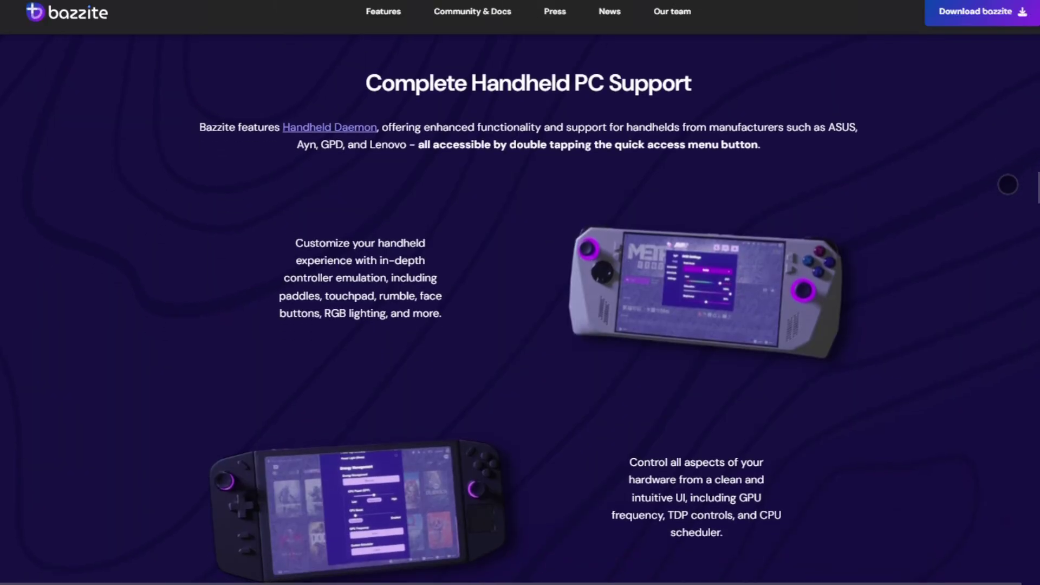
{"action": "scroll", "coordinate": [1008, 184], "scroll_direction": "down", "scroll_amount": 2}
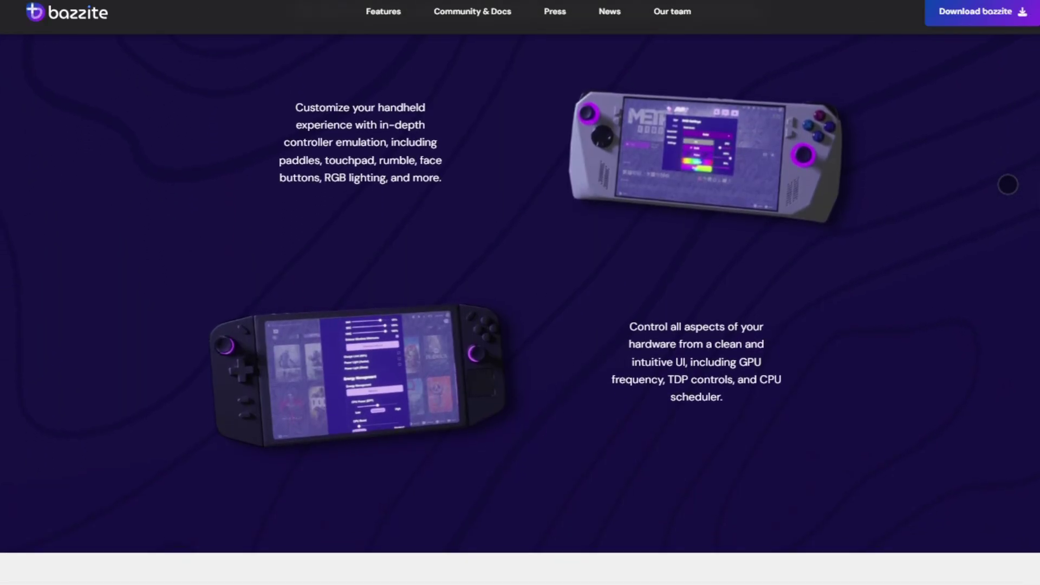
{"action": "scroll", "coordinate": [1008, 185], "scroll_direction": "down", "scroll_amount": 1}
{"action": "scroll", "coordinate": [1008, 184], "scroll_direction": "down", "scroll_amount": 2}
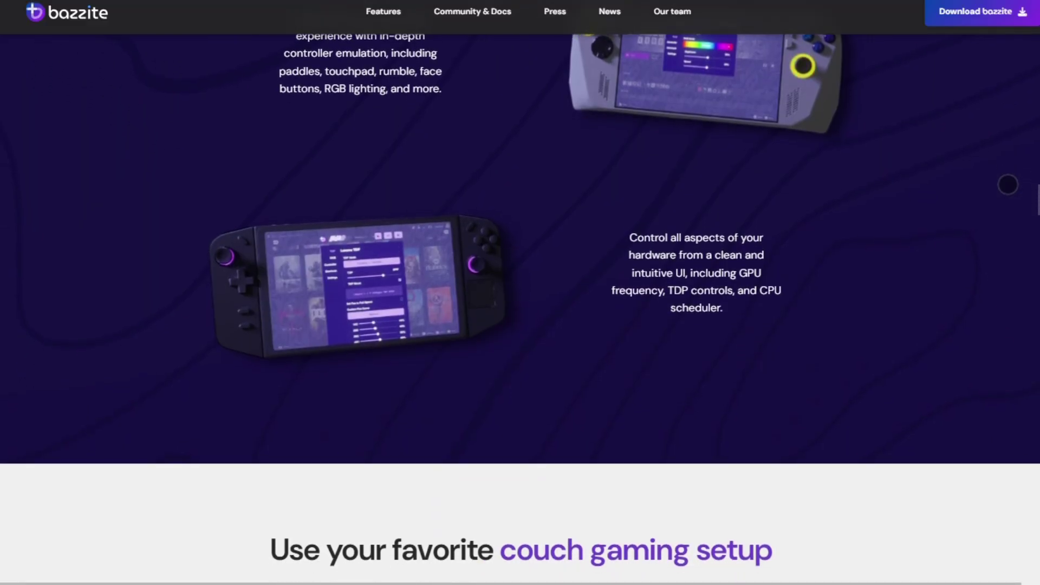
{"action": "scroll", "coordinate": [1008, 184], "scroll_direction": "down", "scroll_amount": 2}
{"action": "scroll", "coordinate": [1007, 185], "scroll_direction": "down", "scroll_amount": 2}
{"action": "scroll", "coordinate": [1008, 185], "scroll_direction": "down", "scroll_amount": 2}
{"action": "scroll", "coordinate": [1007, 185], "scroll_direction": "down", "scroll_amount": 2}
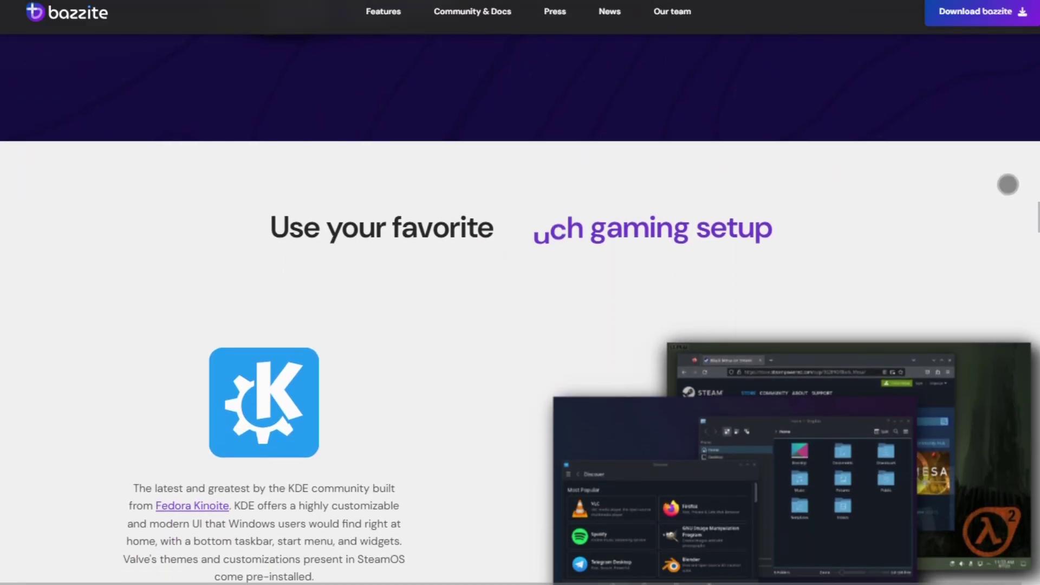
{"action": "scroll", "coordinate": [1008, 185], "scroll_direction": "down", "scroll_amount": 2}
{"action": "scroll", "coordinate": [1007, 185], "scroll_direction": "down", "scroll_amount": 1}
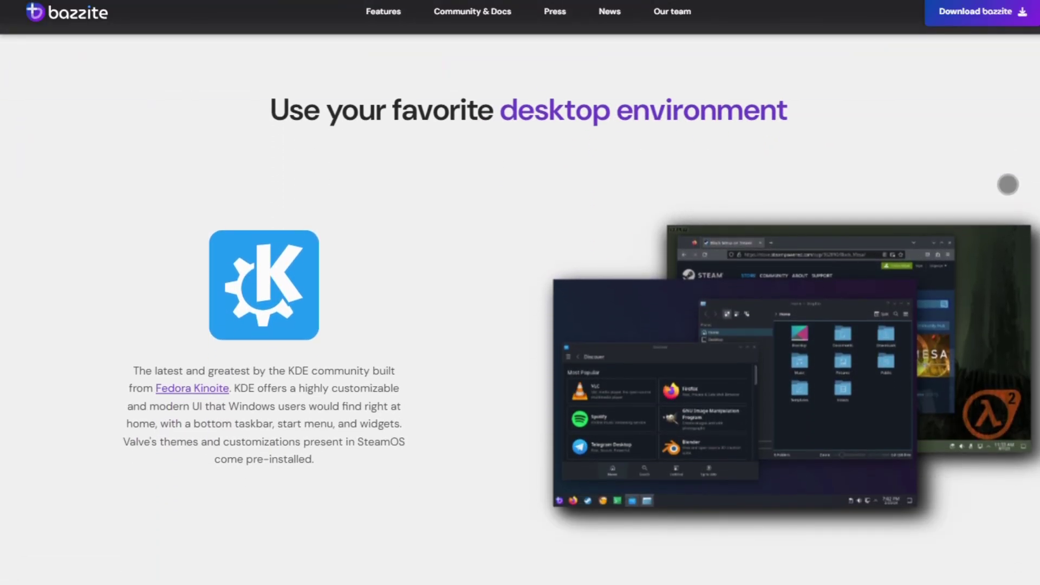
{"action": "scroll", "coordinate": [1007, 185], "scroll_direction": "down", "scroll_amount": 8}
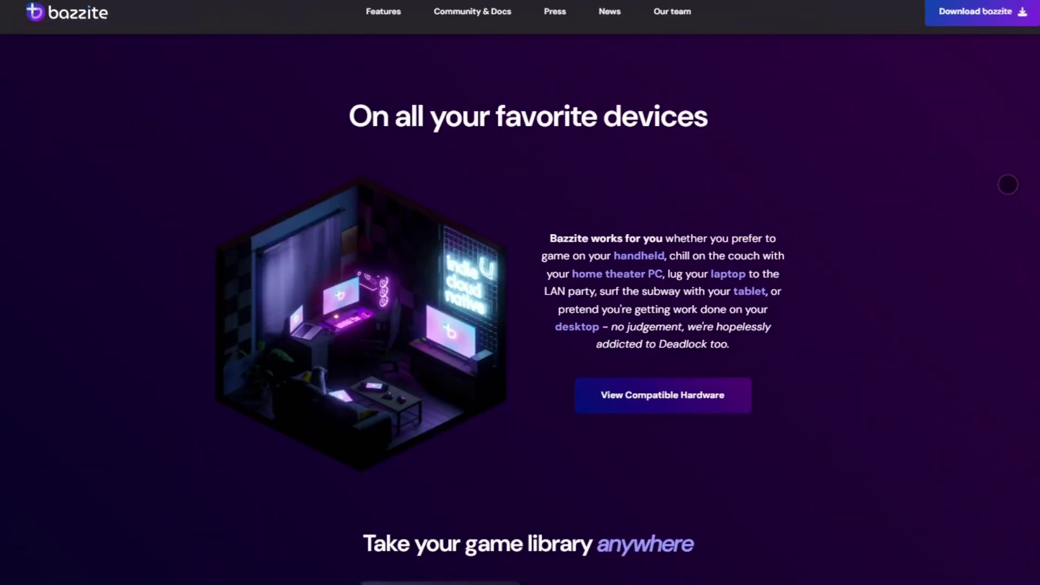
{"action": "scroll", "coordinate": [1007, 184], "scroll_direction": "down", "scroll_amount": 1}
{"action": "scroll", "coordinate": [1009, 185], "scroll_direction": "down", "scroll_amount": 1}
{"action": "scroll", "coordinate": [1008, 184], "scroll_direction": "down", "scroll_amount": 1}
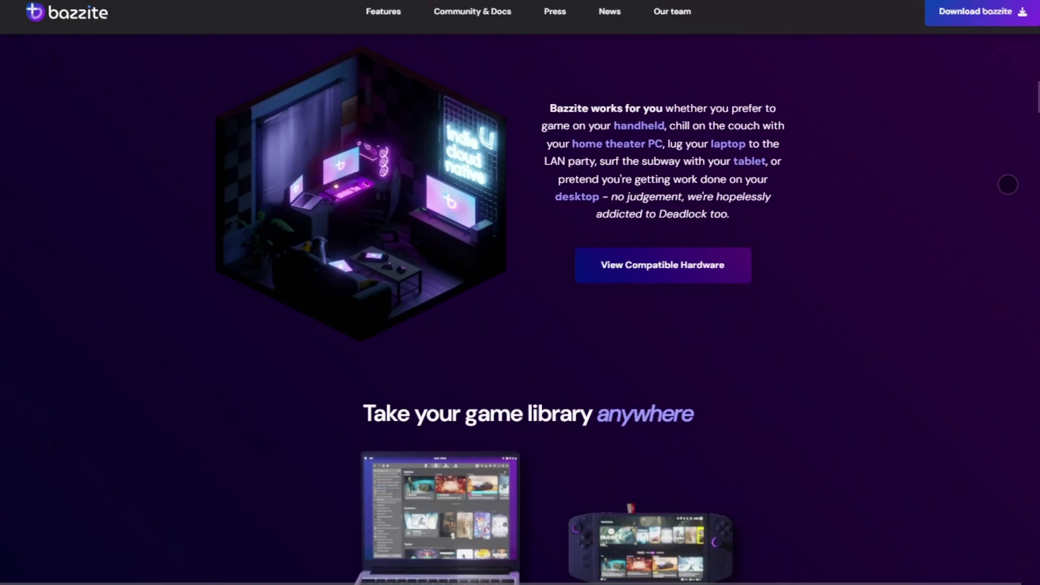
{"action": "scroll", "coordinate": [1008, 185], "scroll_direction": "down", "scroll_amount": 1}
{"action": "scroll", "coordinate": [1008, 184], "scroll_direction": "down", "scroll_amount": 1}
{"action": "scroll", "coordinate": [1008, 185], "scroll_direction": "down", "scroll_amount": 1}
{"action": "scroll", "coordinate": [1007, 184], "scroll_direction": "down", "scroll_amount": 1}
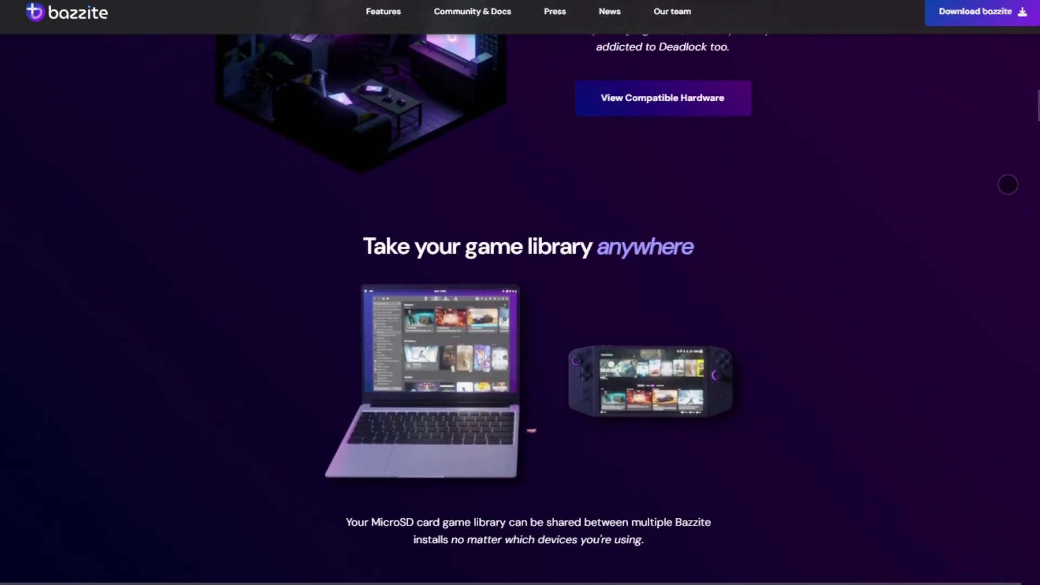
{"action": "scroll", "coordinate": [1007, 184], "scroll_direction": "down", "scroll_amount": 1}
{"action": "scroll", "coordinate": [1008, 184], "scroll_direction": "down", "scroll_amount": 1}
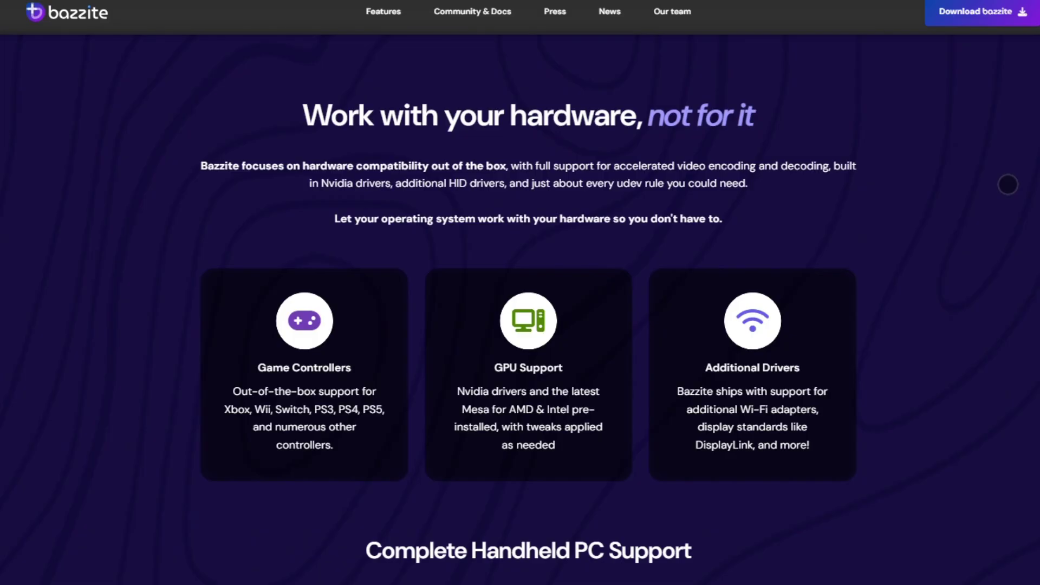
{"action": "scroll", "coordinate": [1008, 184], "scroll_direction": "down", "scroll_amount": 10}
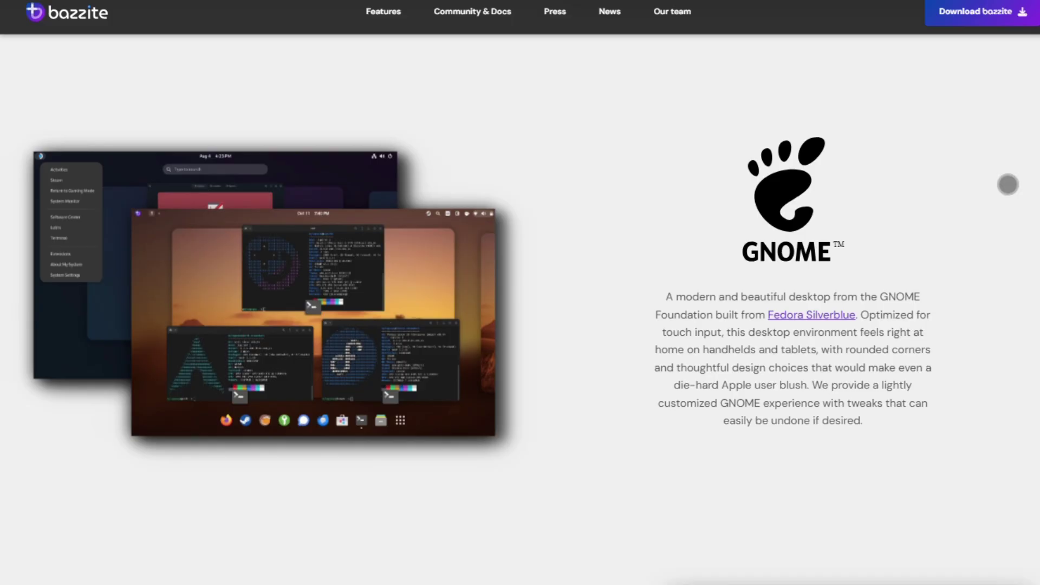
{"action": "scroll", "coordinate": [1008, 184], "scroll_direction": "down", "scroll_amount": 5}
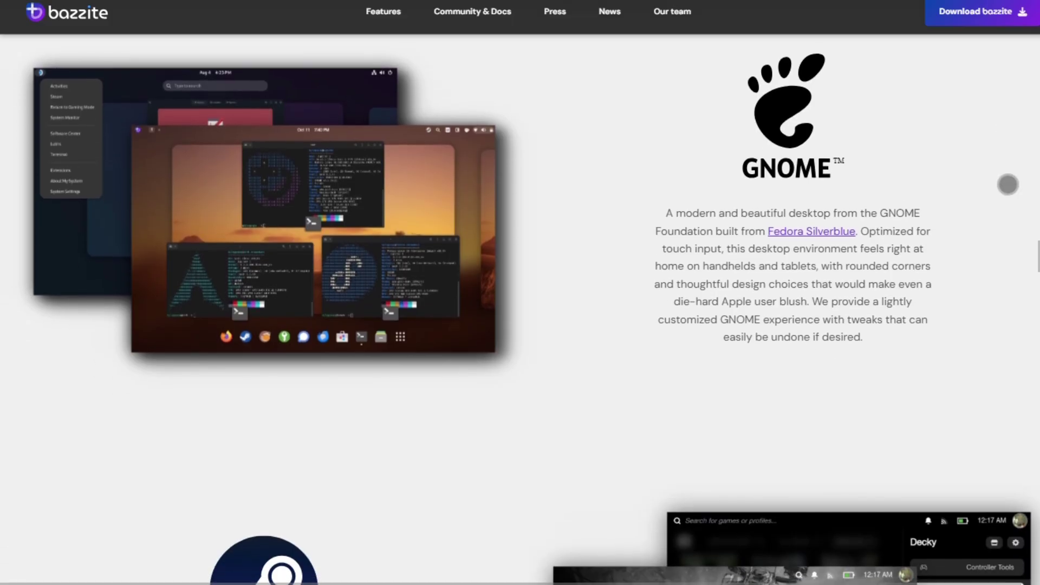
{"action": "scroll", "coordinate": [1008, 185], "scroll_direction": "down", "scroll_amount": 3}
{"action": "scroll", "coordinate": [1008, 185], "scroll_direction": "down", "scroll_amount": 3}
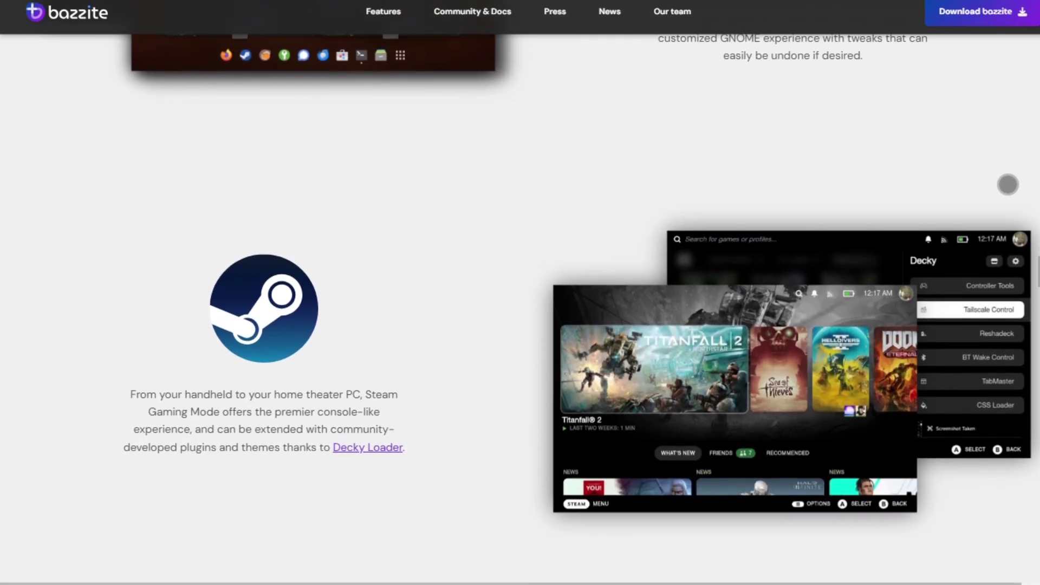
{"action": "scroll", "coordinate": [1007, 184], "scroll_direction": "down", "scroll_amount": 2}
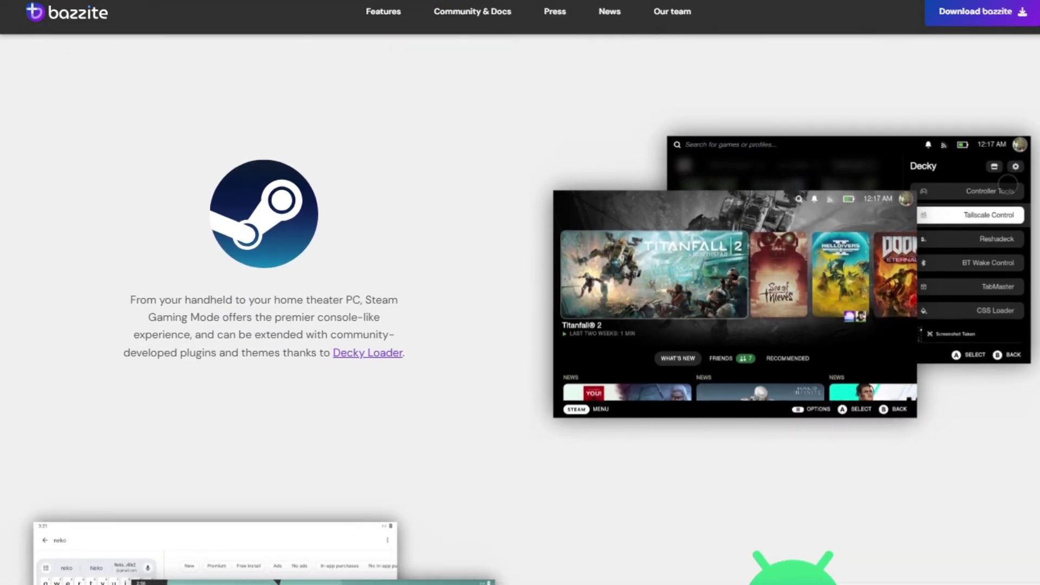
{"action": "scroll", "coordinate": [1008, 184], "scroll_direction": "down", "scroll_amount": 3}
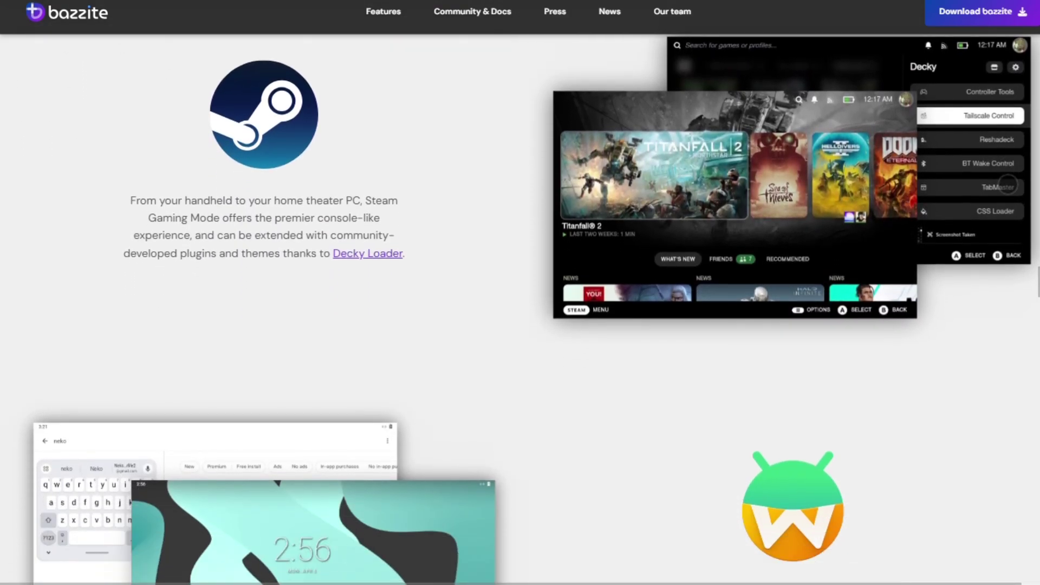